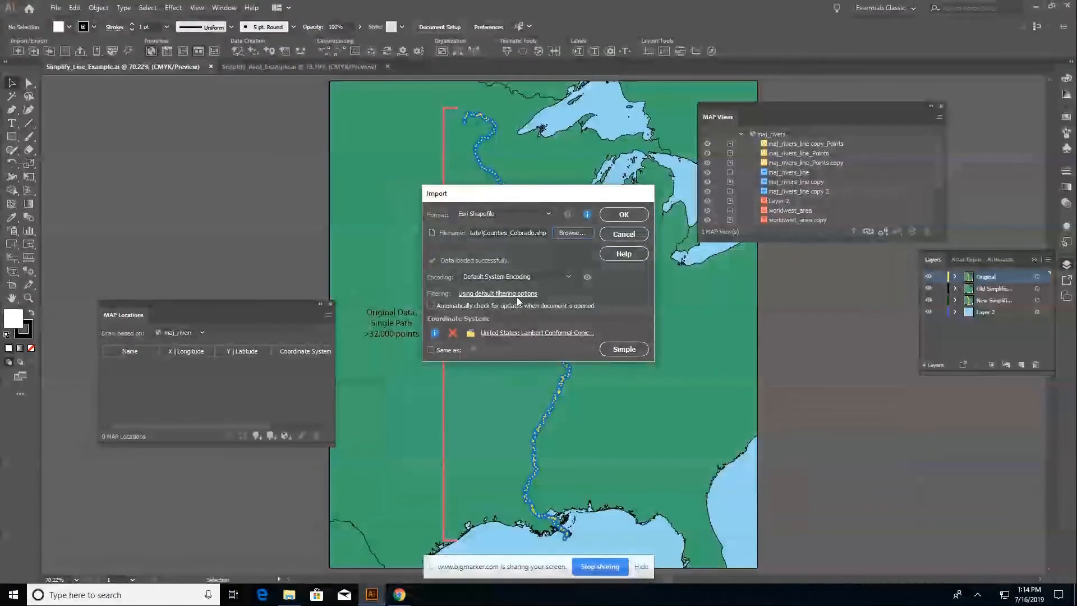
Open the default filtering options of the Counties_Colorado shapefile import and view the default simplification settings for lines.
click(519, 293)
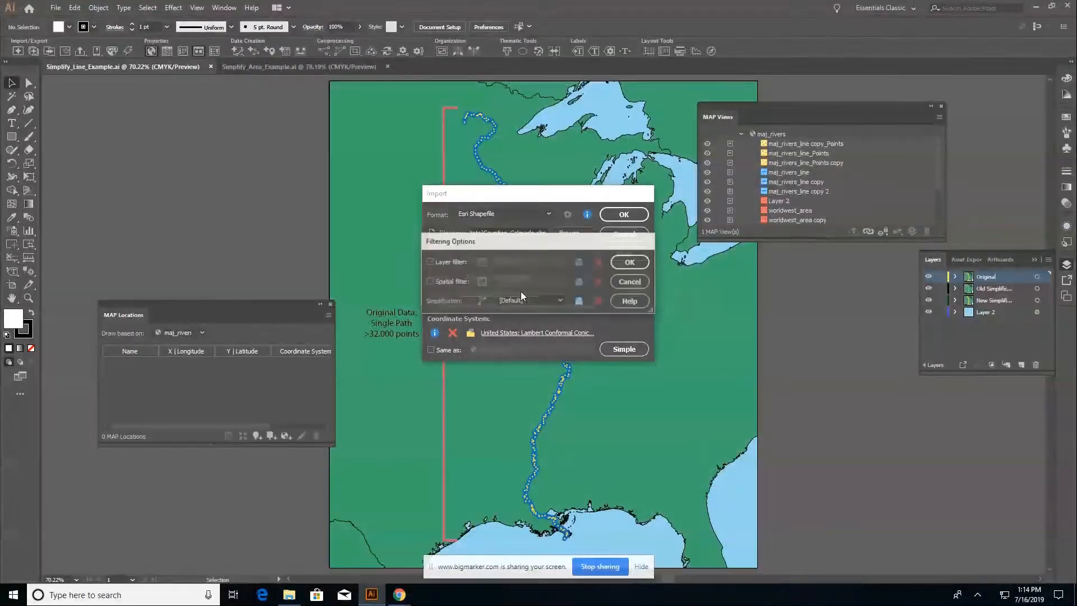
click(483, 300)
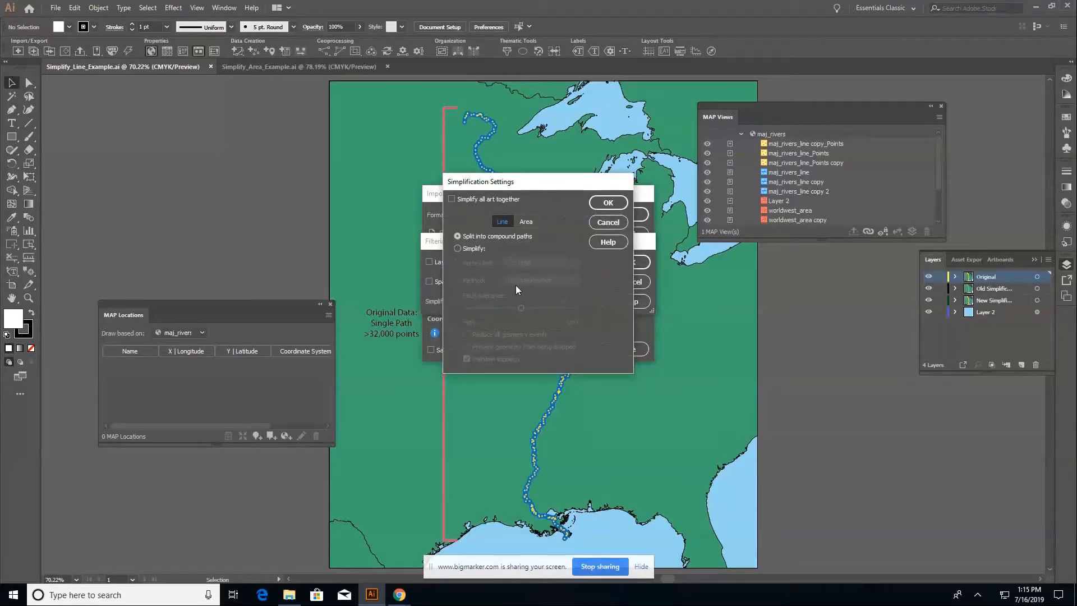
drag(559, 181, 334, 189)
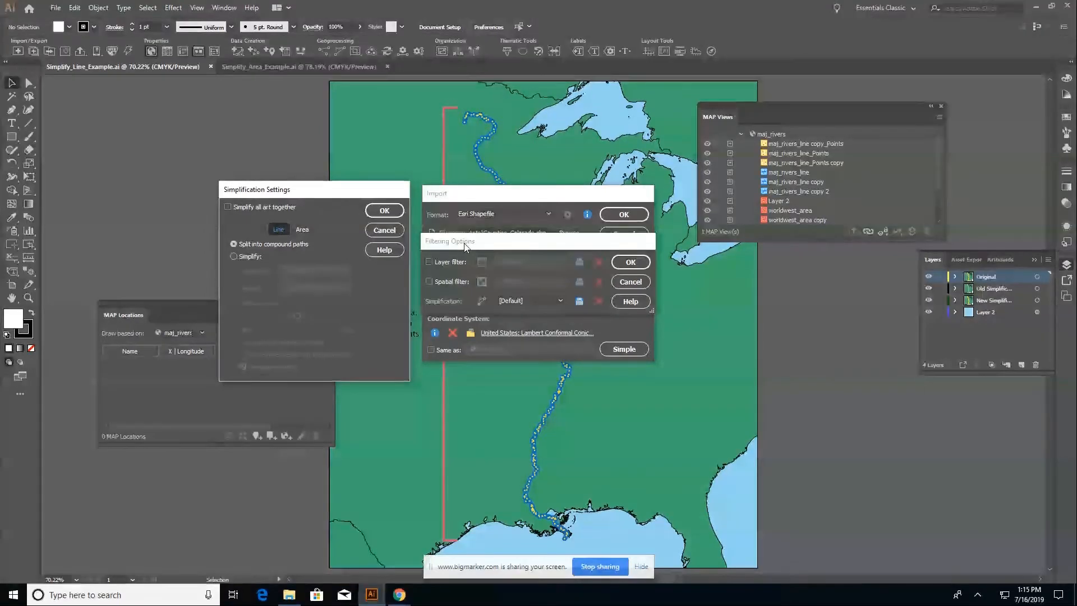
Choose the MaintainTopology simplification preset in the import's filtering options.
click(522, 300)
click(559, 301)
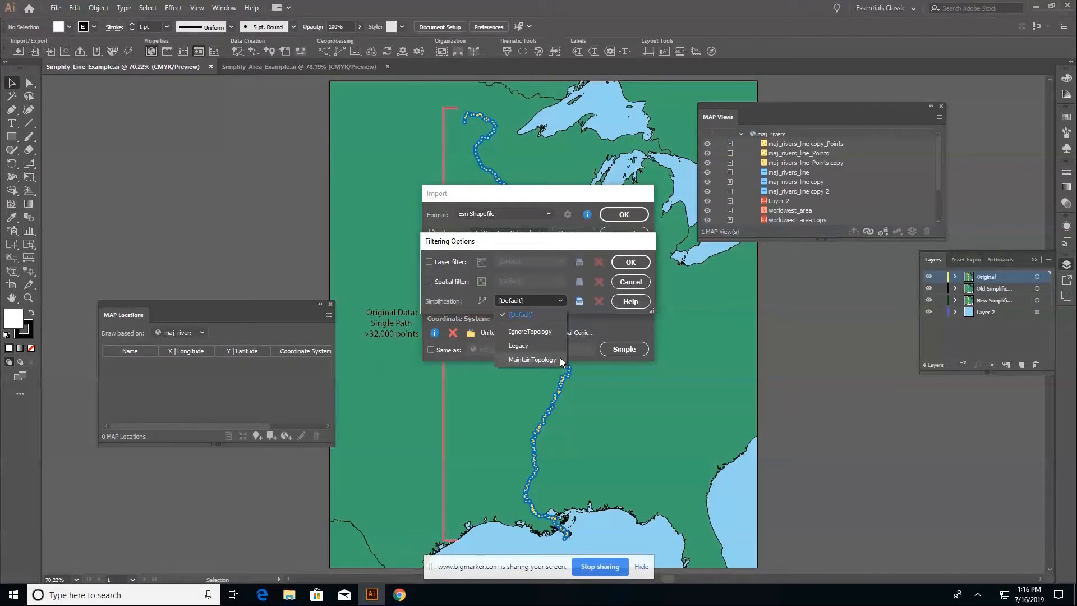
click(544, 358)
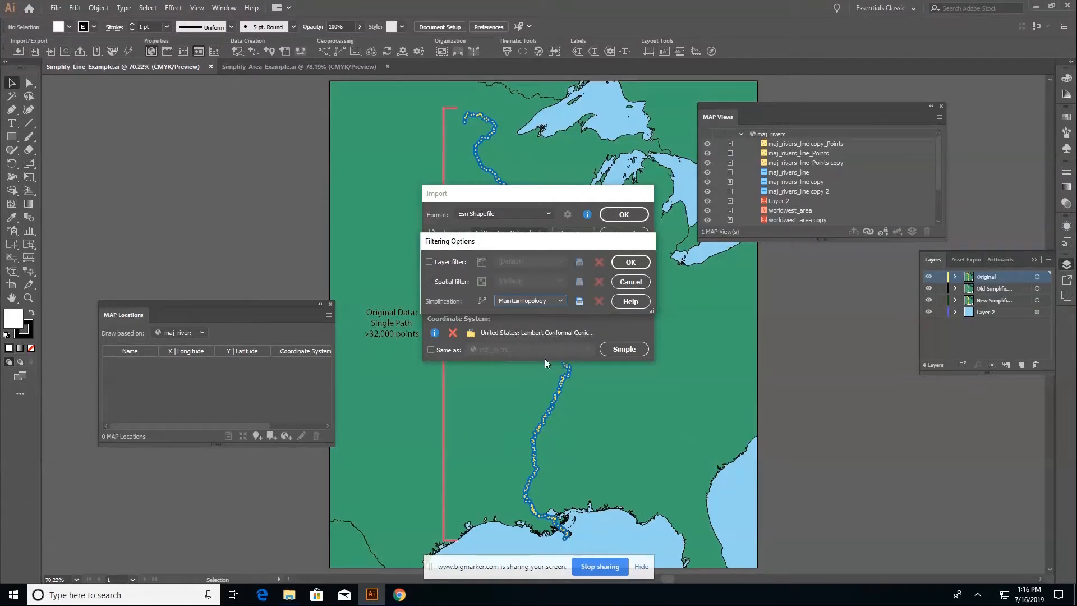
click(542, 301)
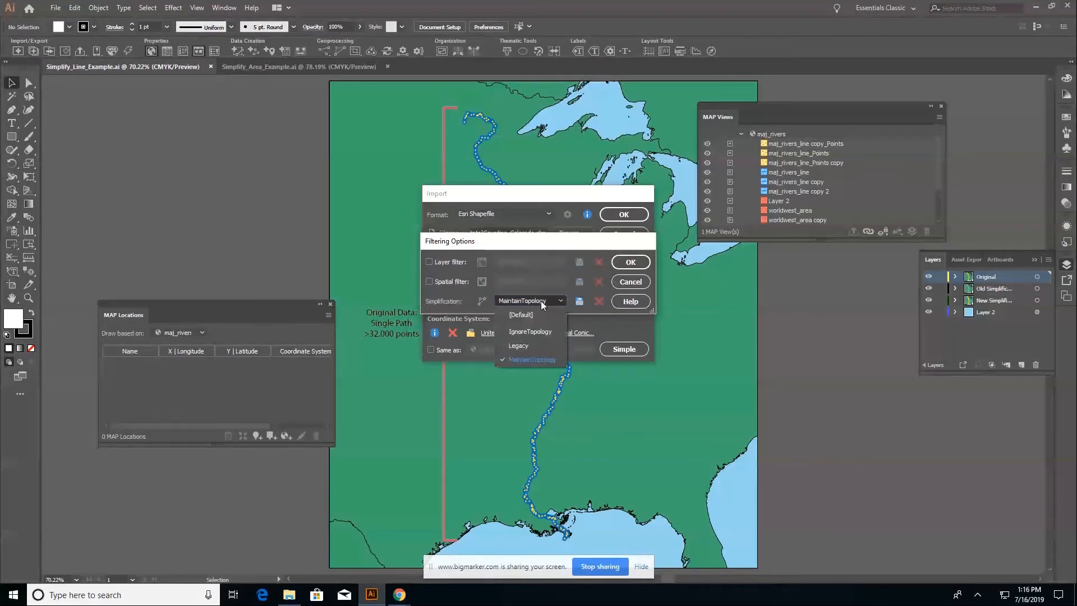
click(541, 301)
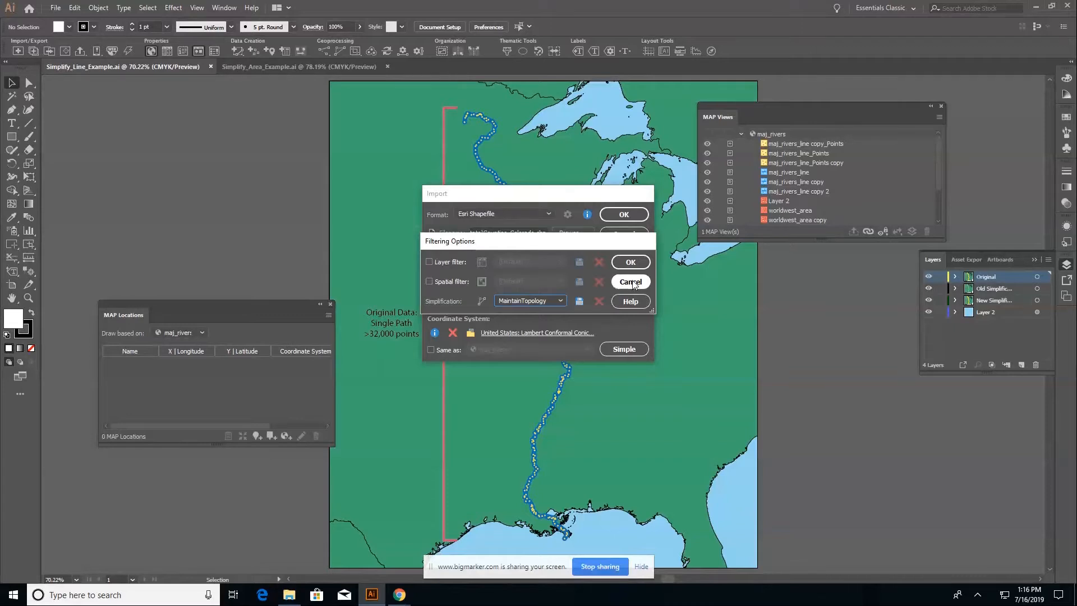
click(561, 300)
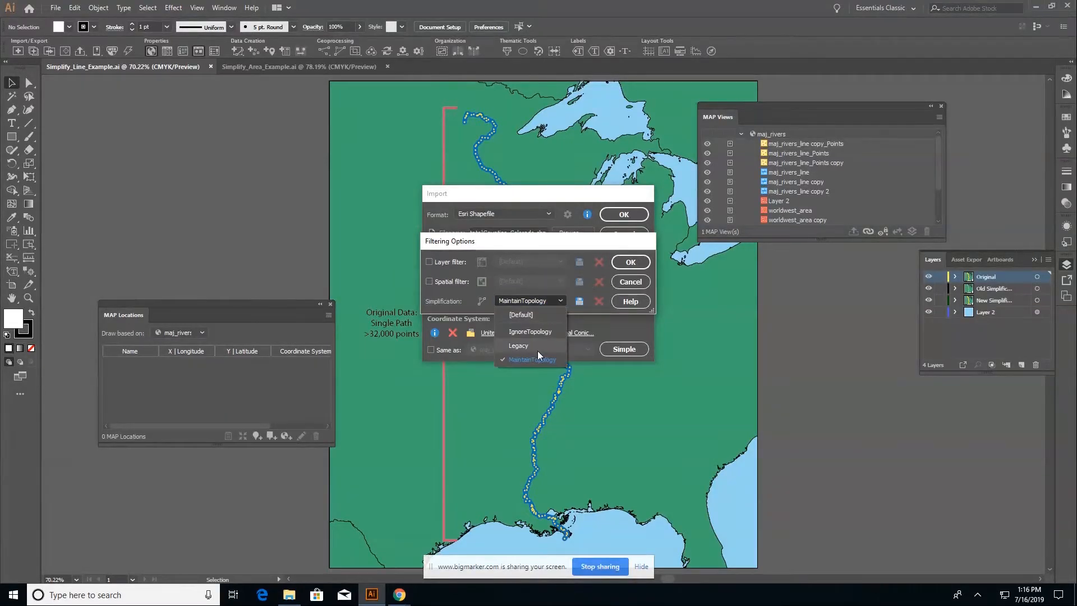
Examine the MaintainTopology preset's simplification settings for both areas and lines.
click(482, 301)
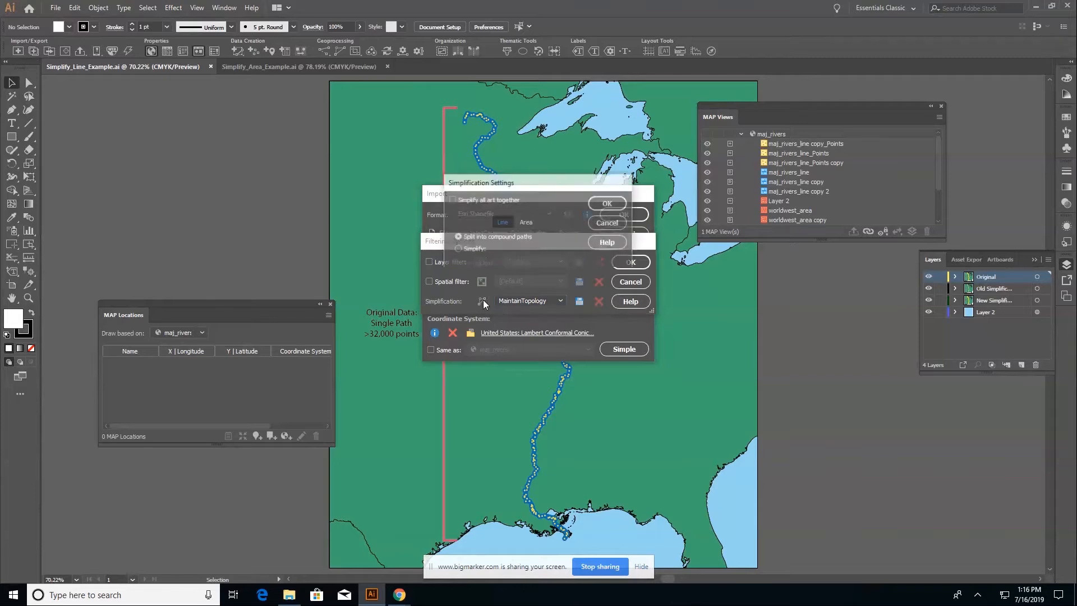
click(531, 221)
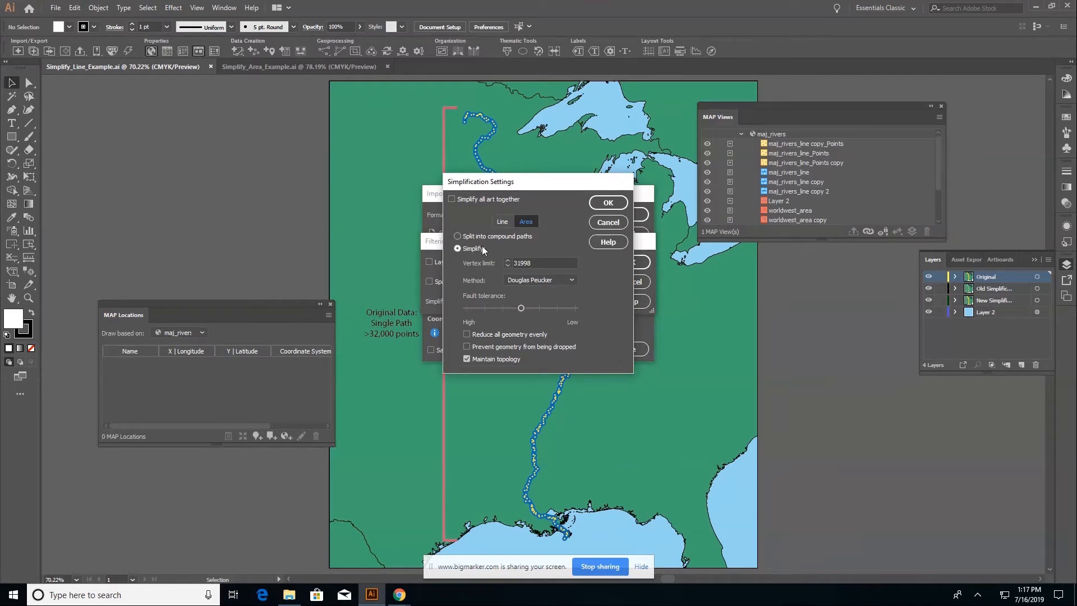
click(502, 222)
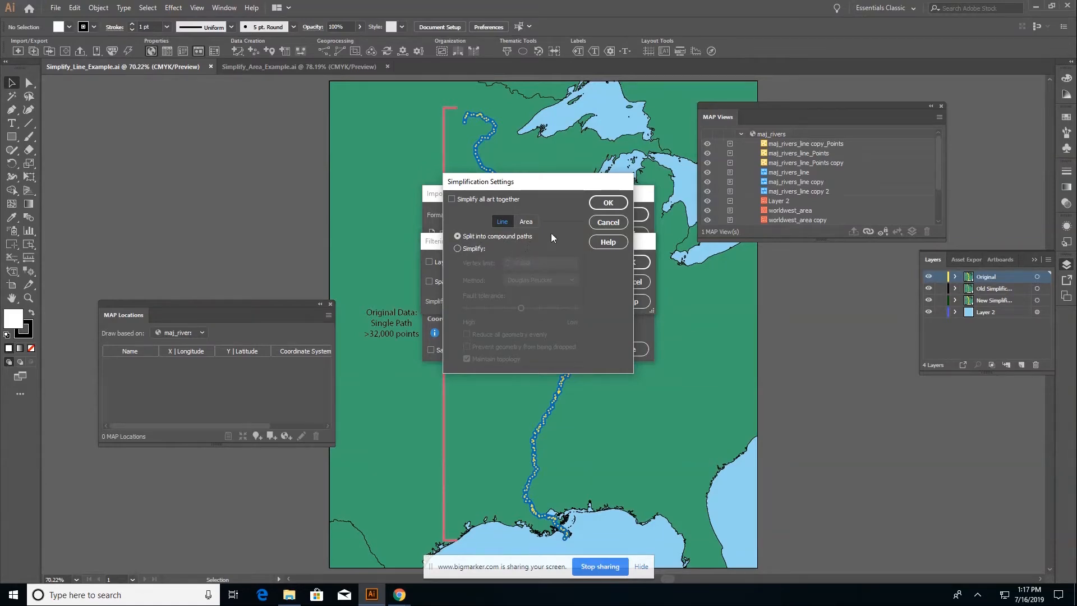
click(531, 224)
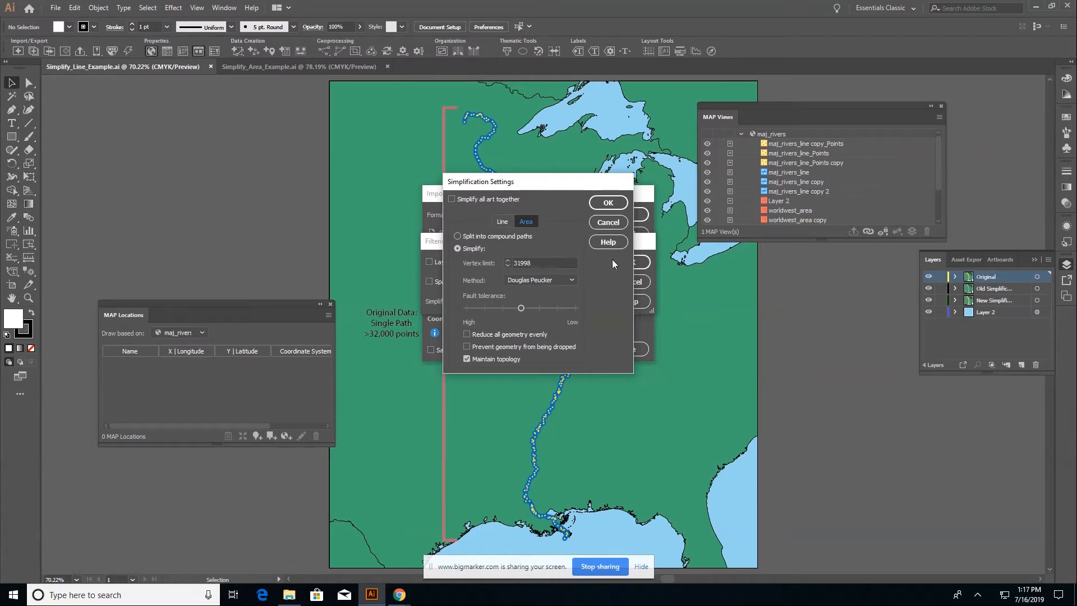
Cancel the simplification settings, the filtering options and the Counties_Colorado shapefile import.
click(609, 222)
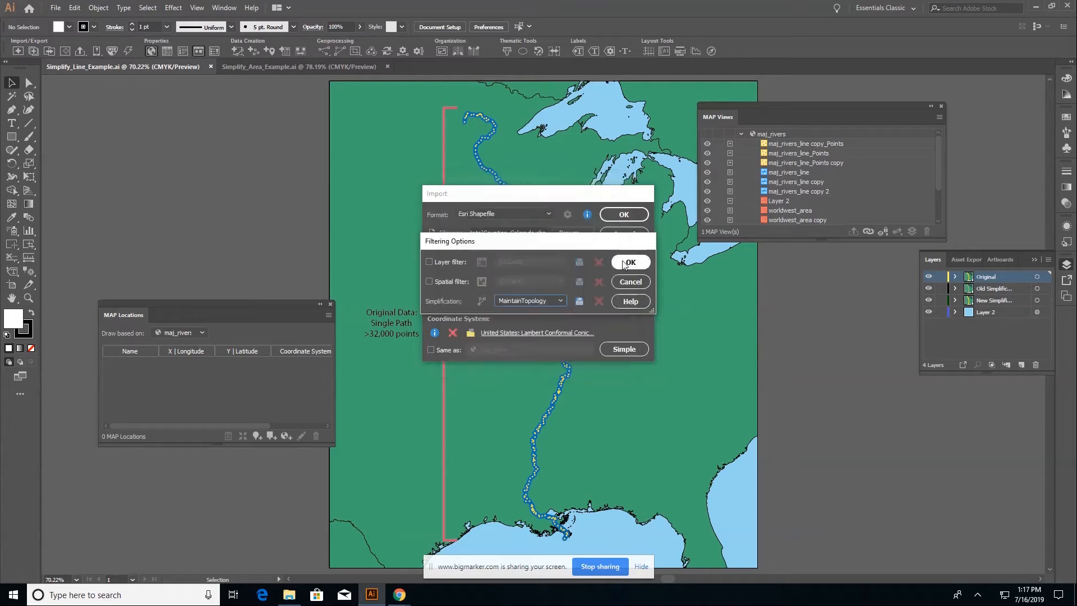
click(630, 280)
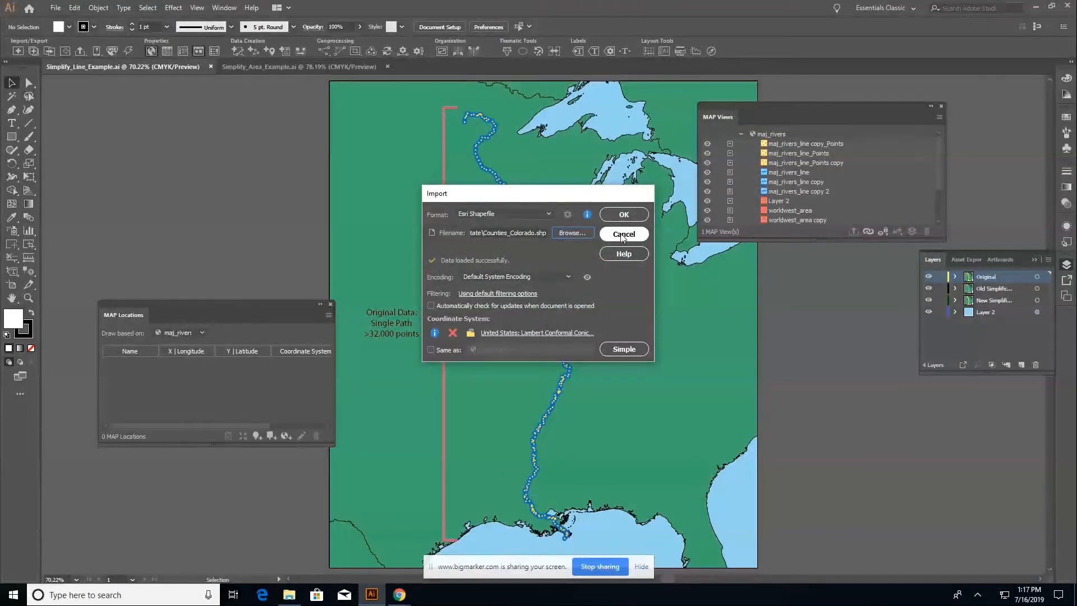
click(622, 235)
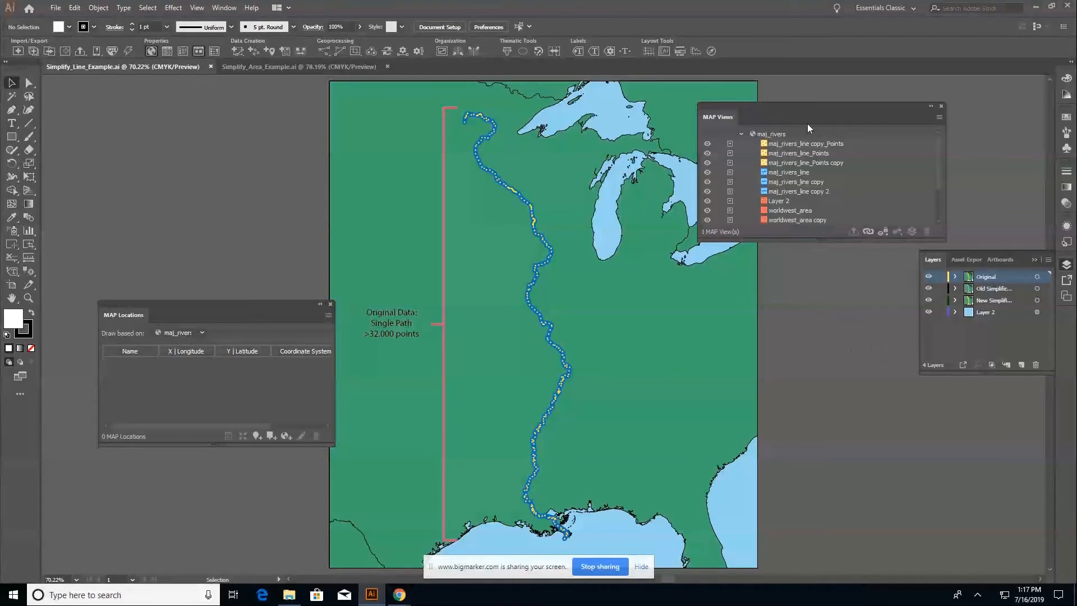
Hide the MAP Views and MAP Locations panels and widen the Layers panel so full layer names can be read.
drag(807, 123, 879, 115)
click(152, 51)
click(195, 50)
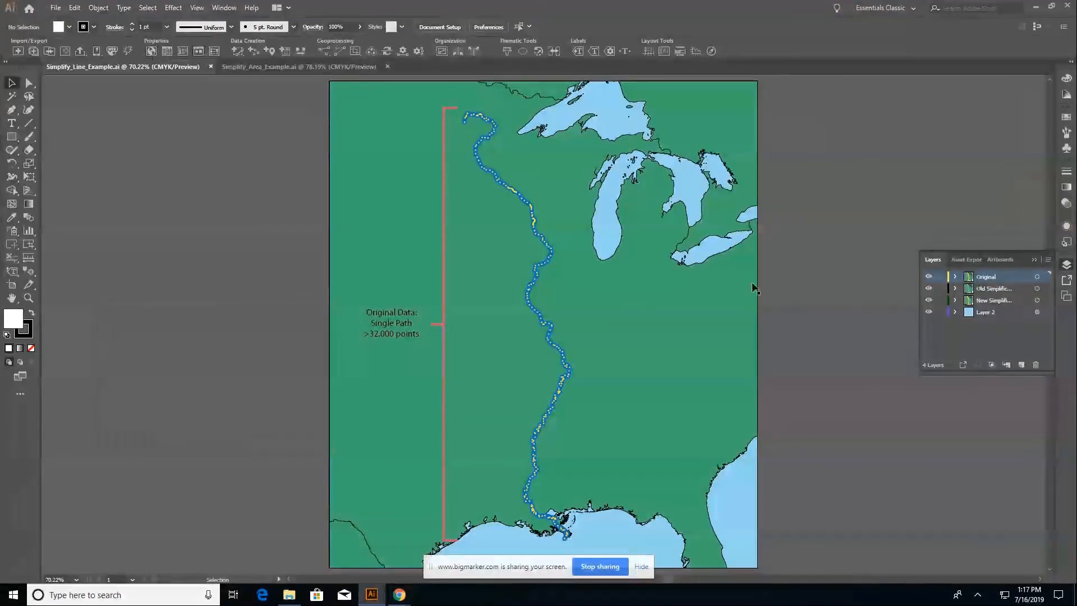
drag(922, 371, 829, 391)
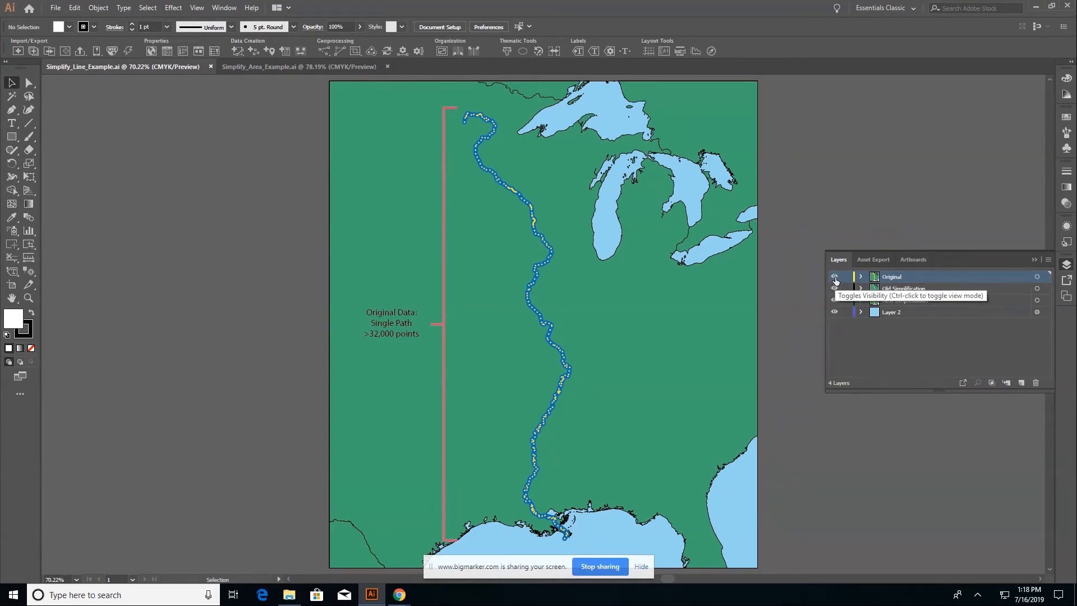
Hide the Original and Old Simplification layers, comparing the original river path with the legacy and new simplifications.
click(835, 277)
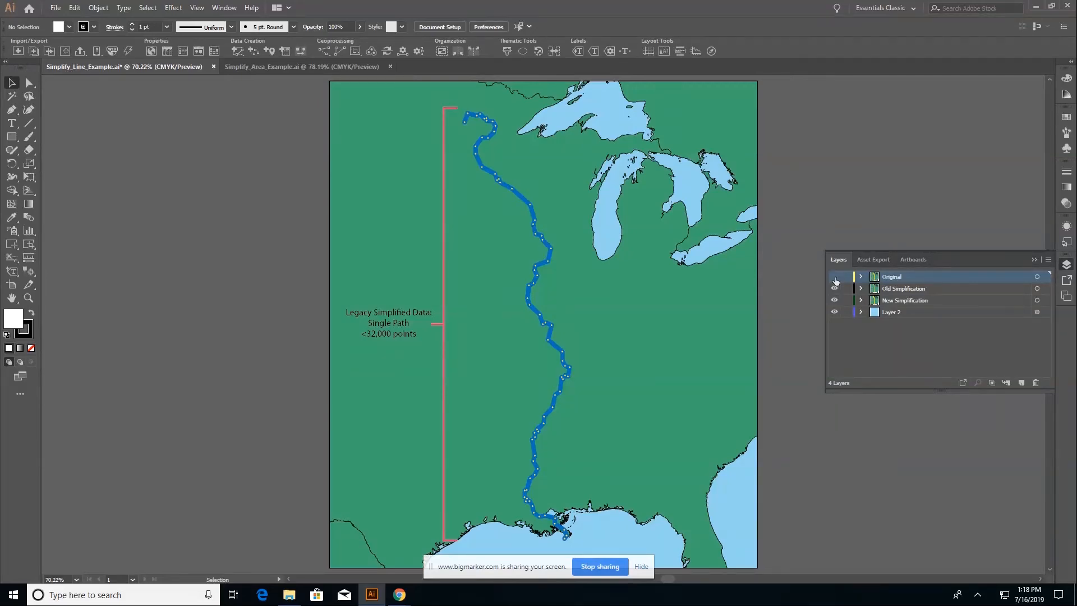
click(834, 277)
click(835, 289)
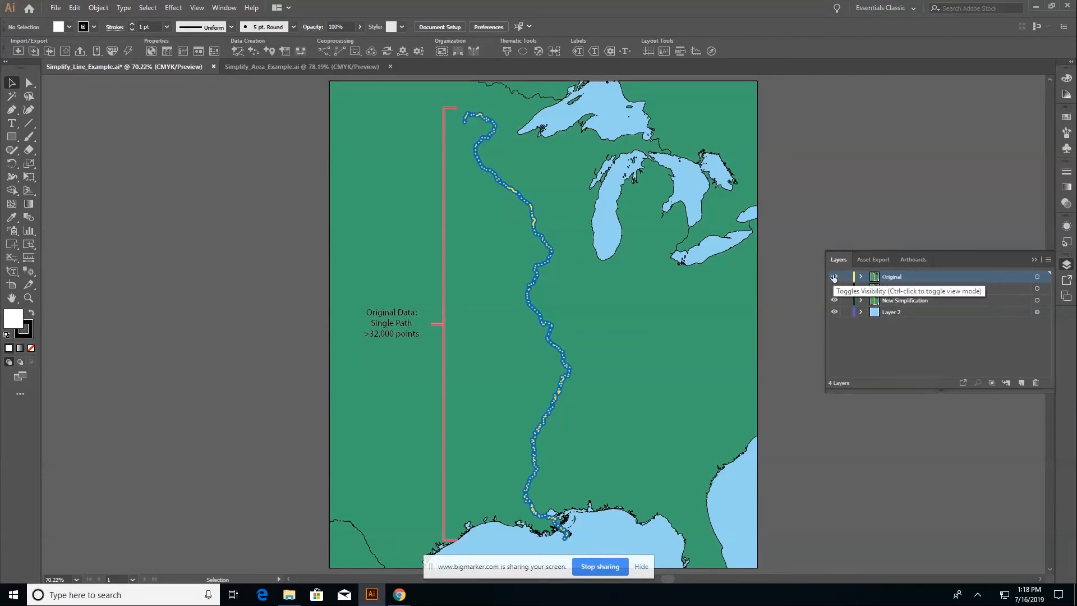
click(834, 277)
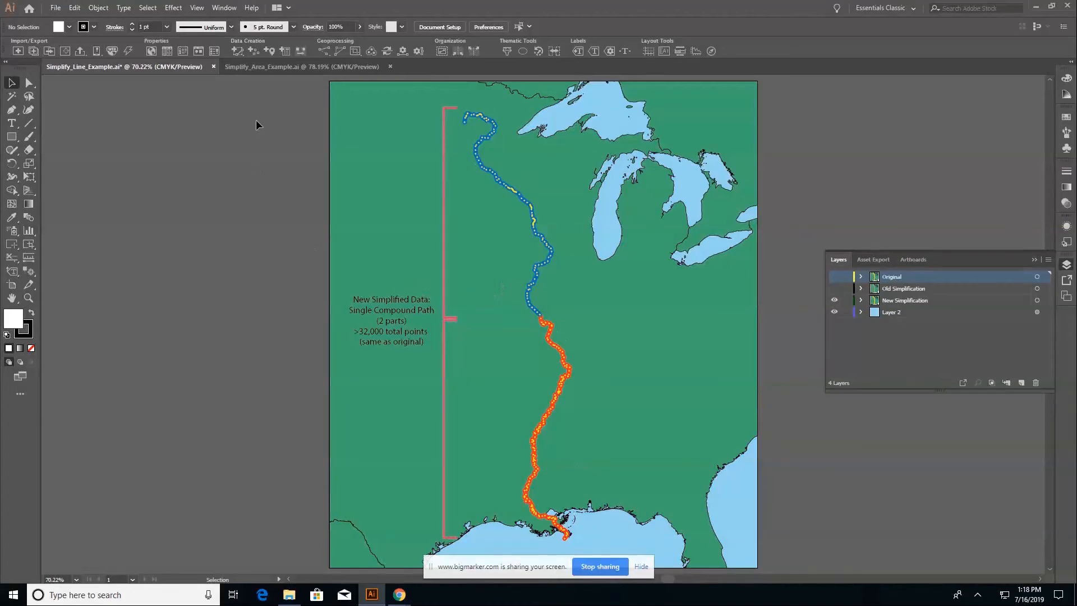
In Simplify_Area_Example.ai, hide the Before and After (Old) layers, comparing the simplified versions of the Iowa–Illinois border.
click(279, 67)
click(28, 298)
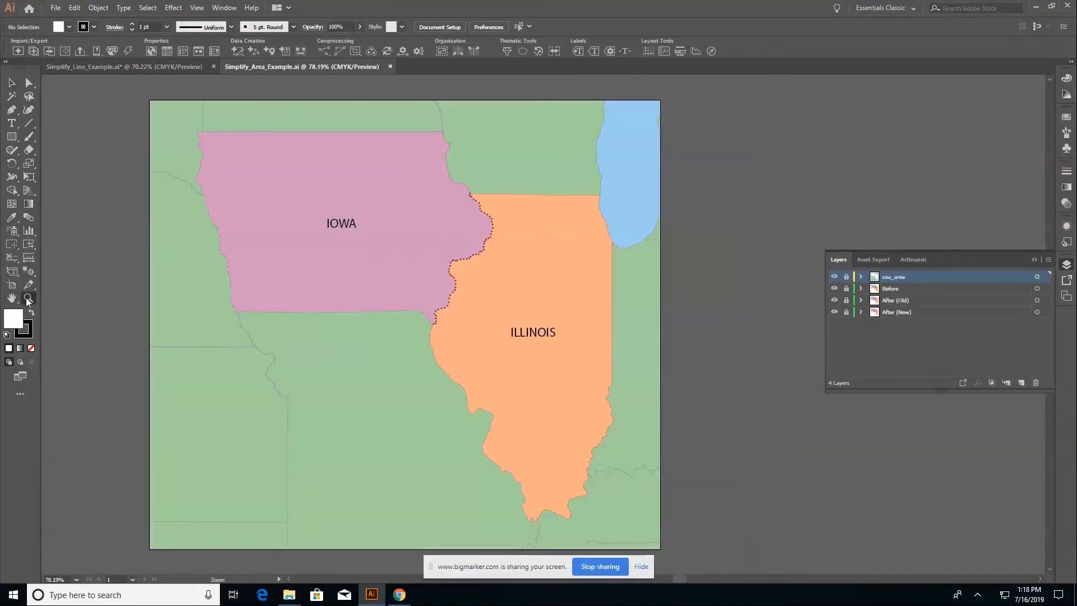
drag(309, 153, 588, 382)
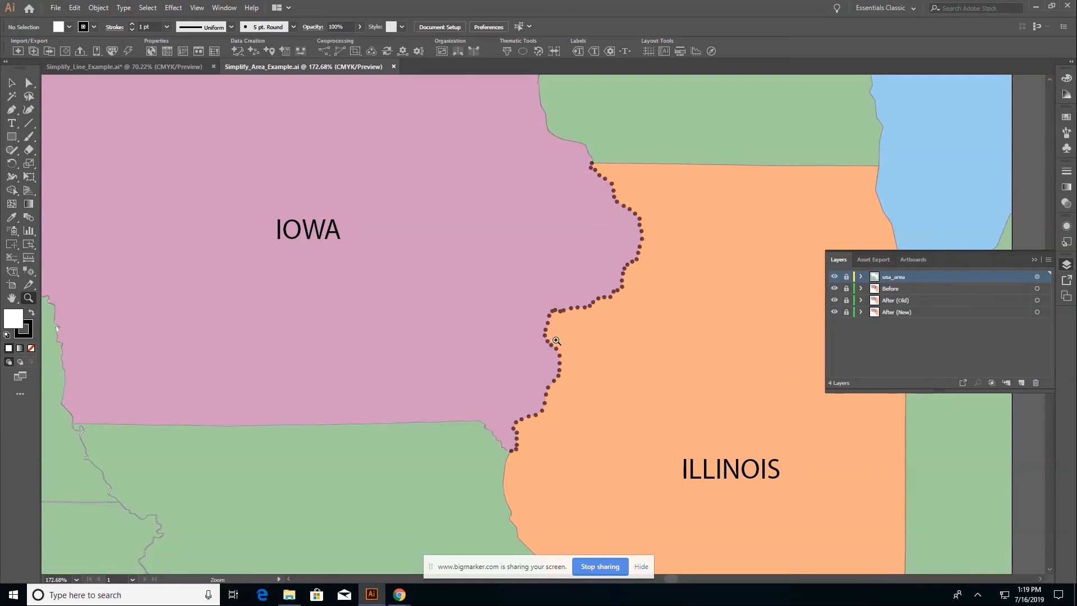
click(835, 289)
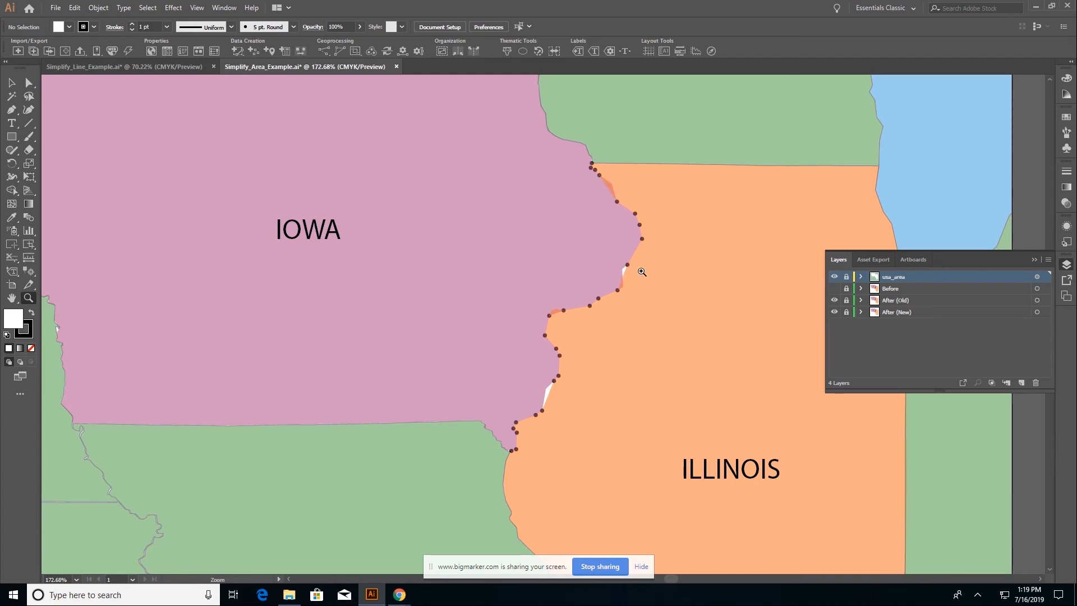
click(835, 288)
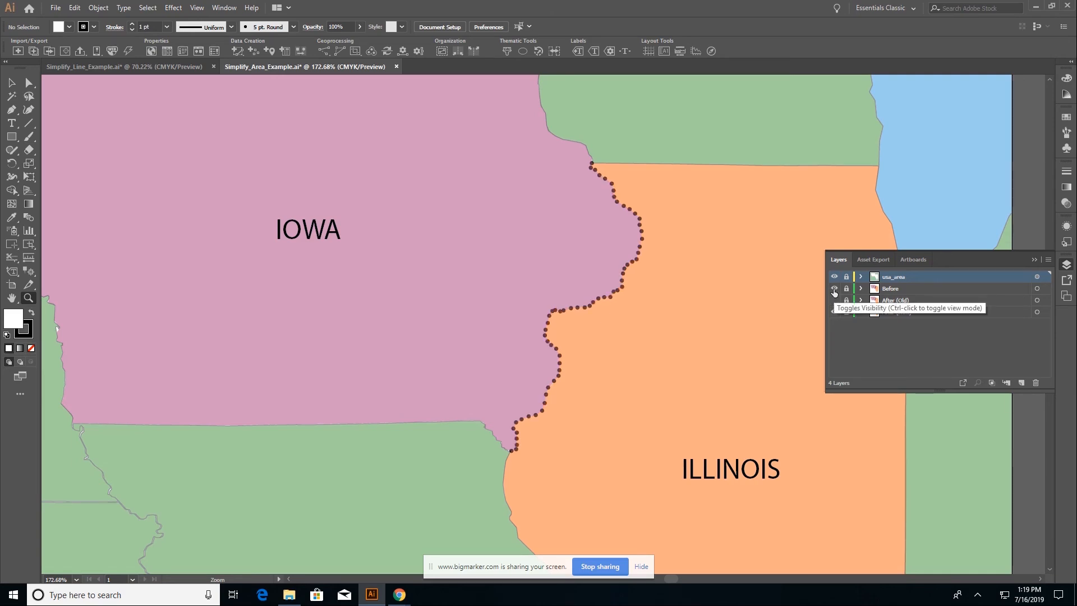
click(834, 288)
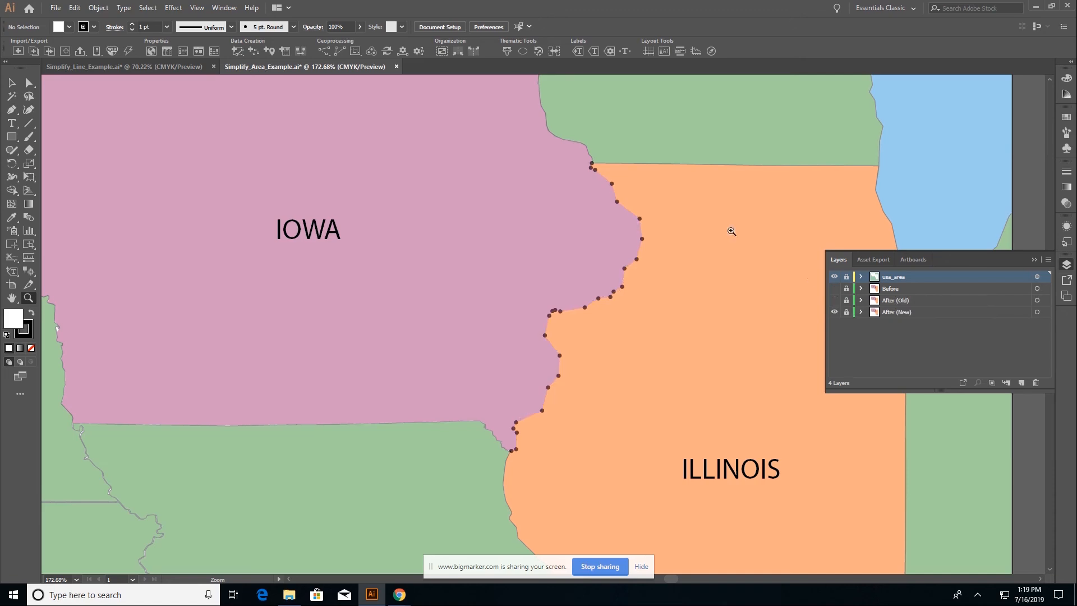